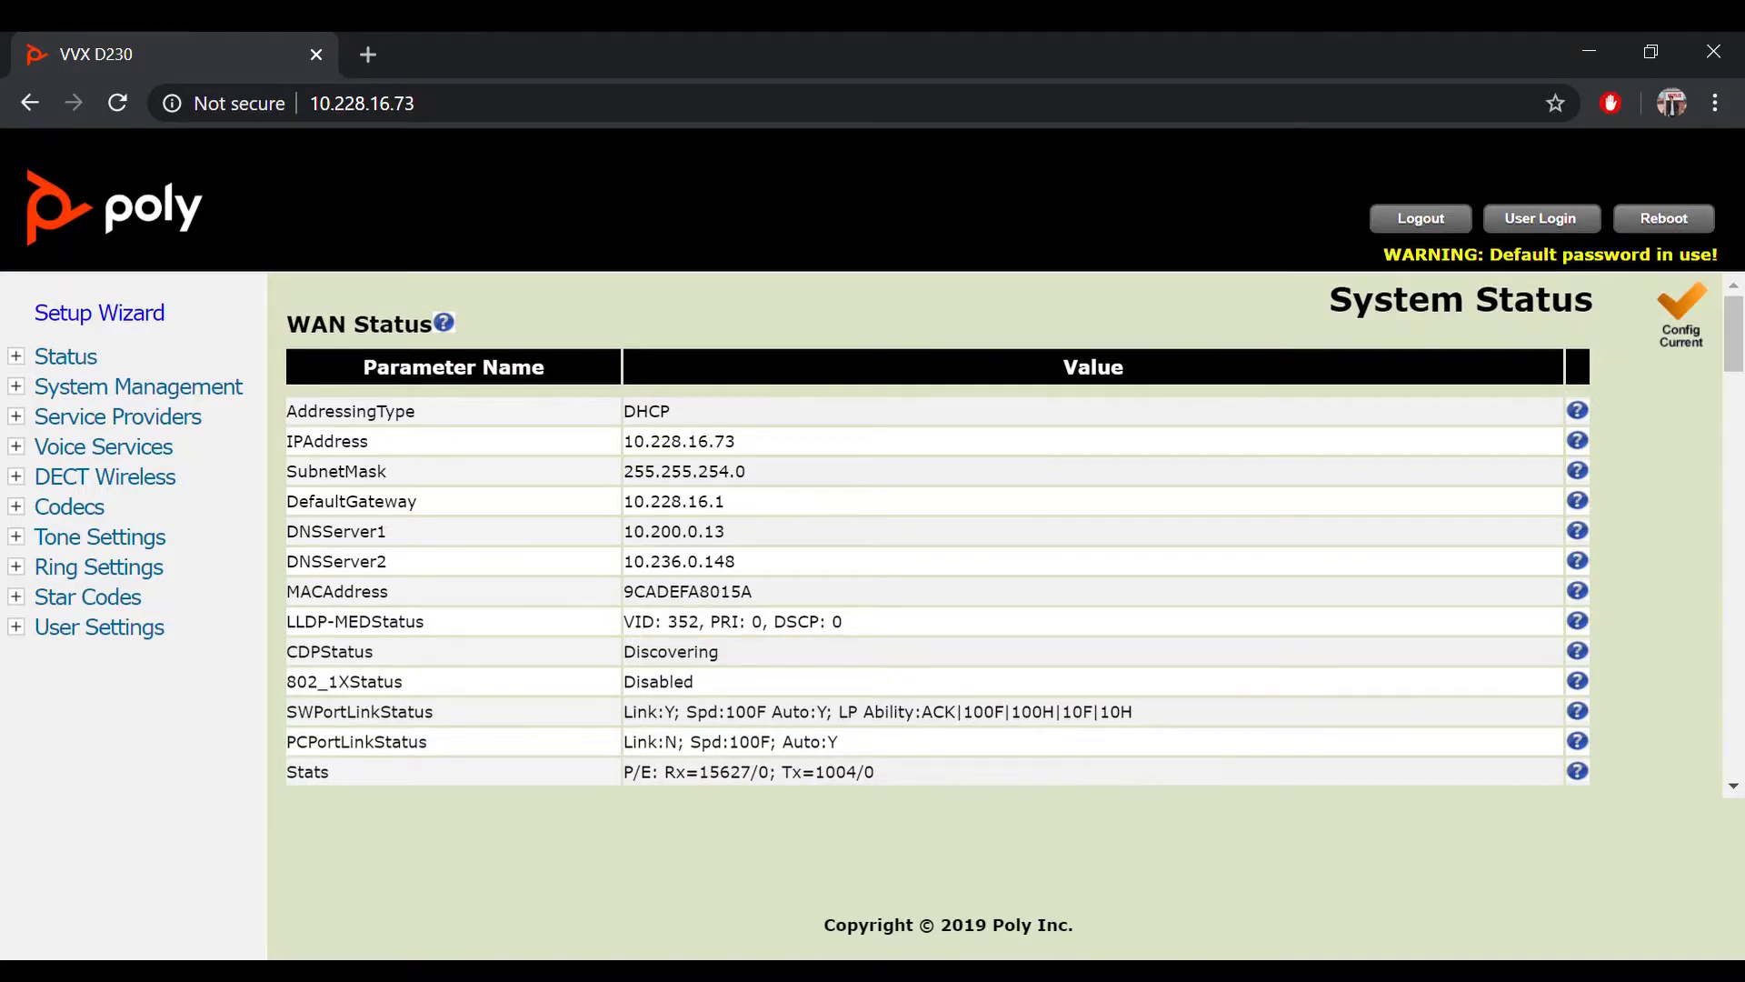
- Expand the Voice Services section in the left navigation to list SP1–SP8
left_click(133, 452)
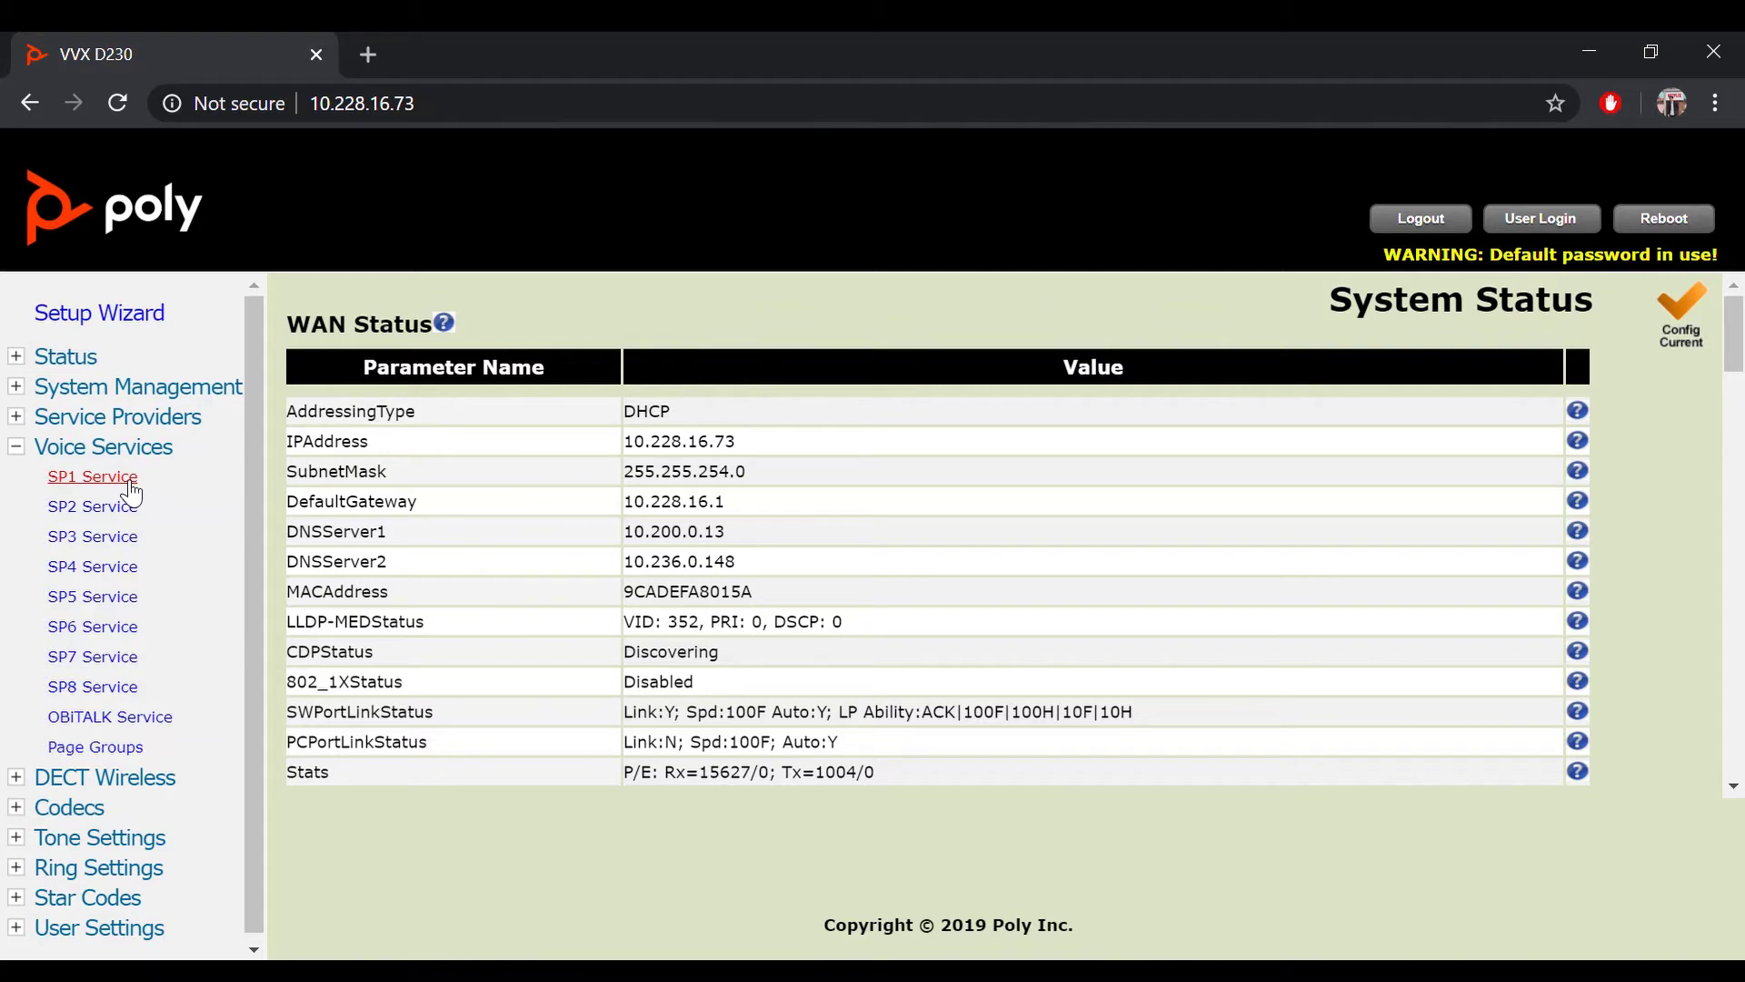
- Open the SP1 Service settings and scroll to the mask parameters
left_click(132, 491)
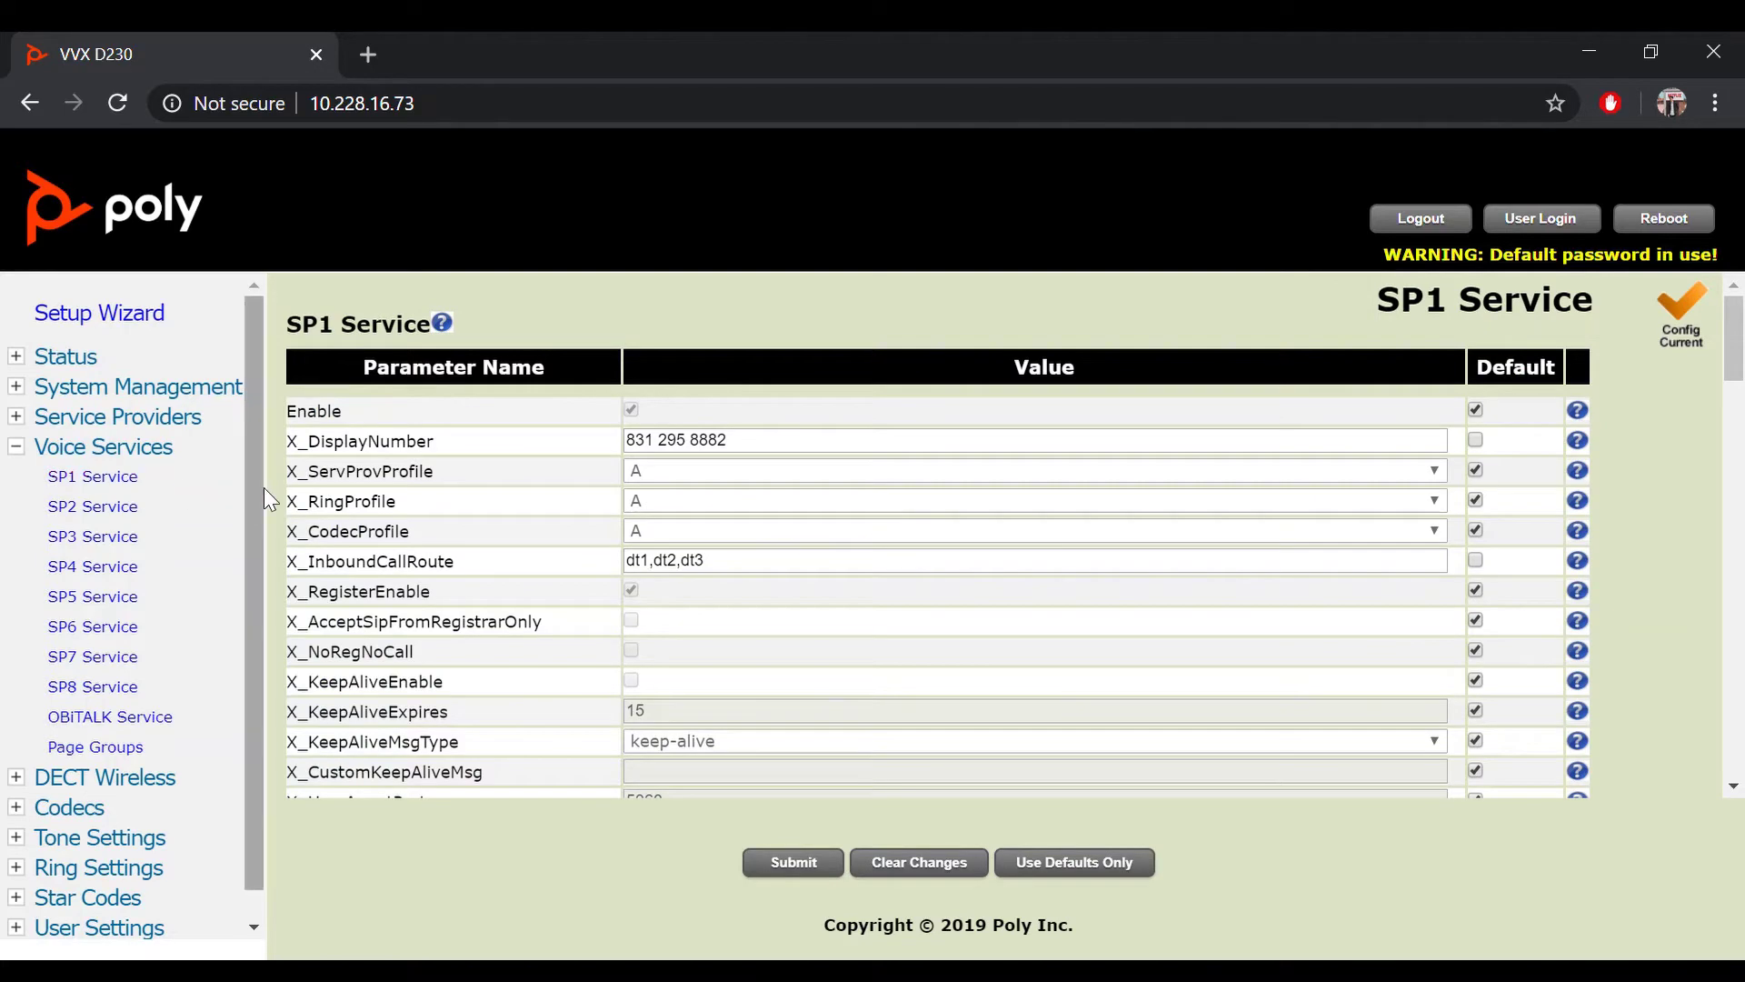
scroll(264, 487, "down", 1)
scroll(1641, 644, "down", 20)
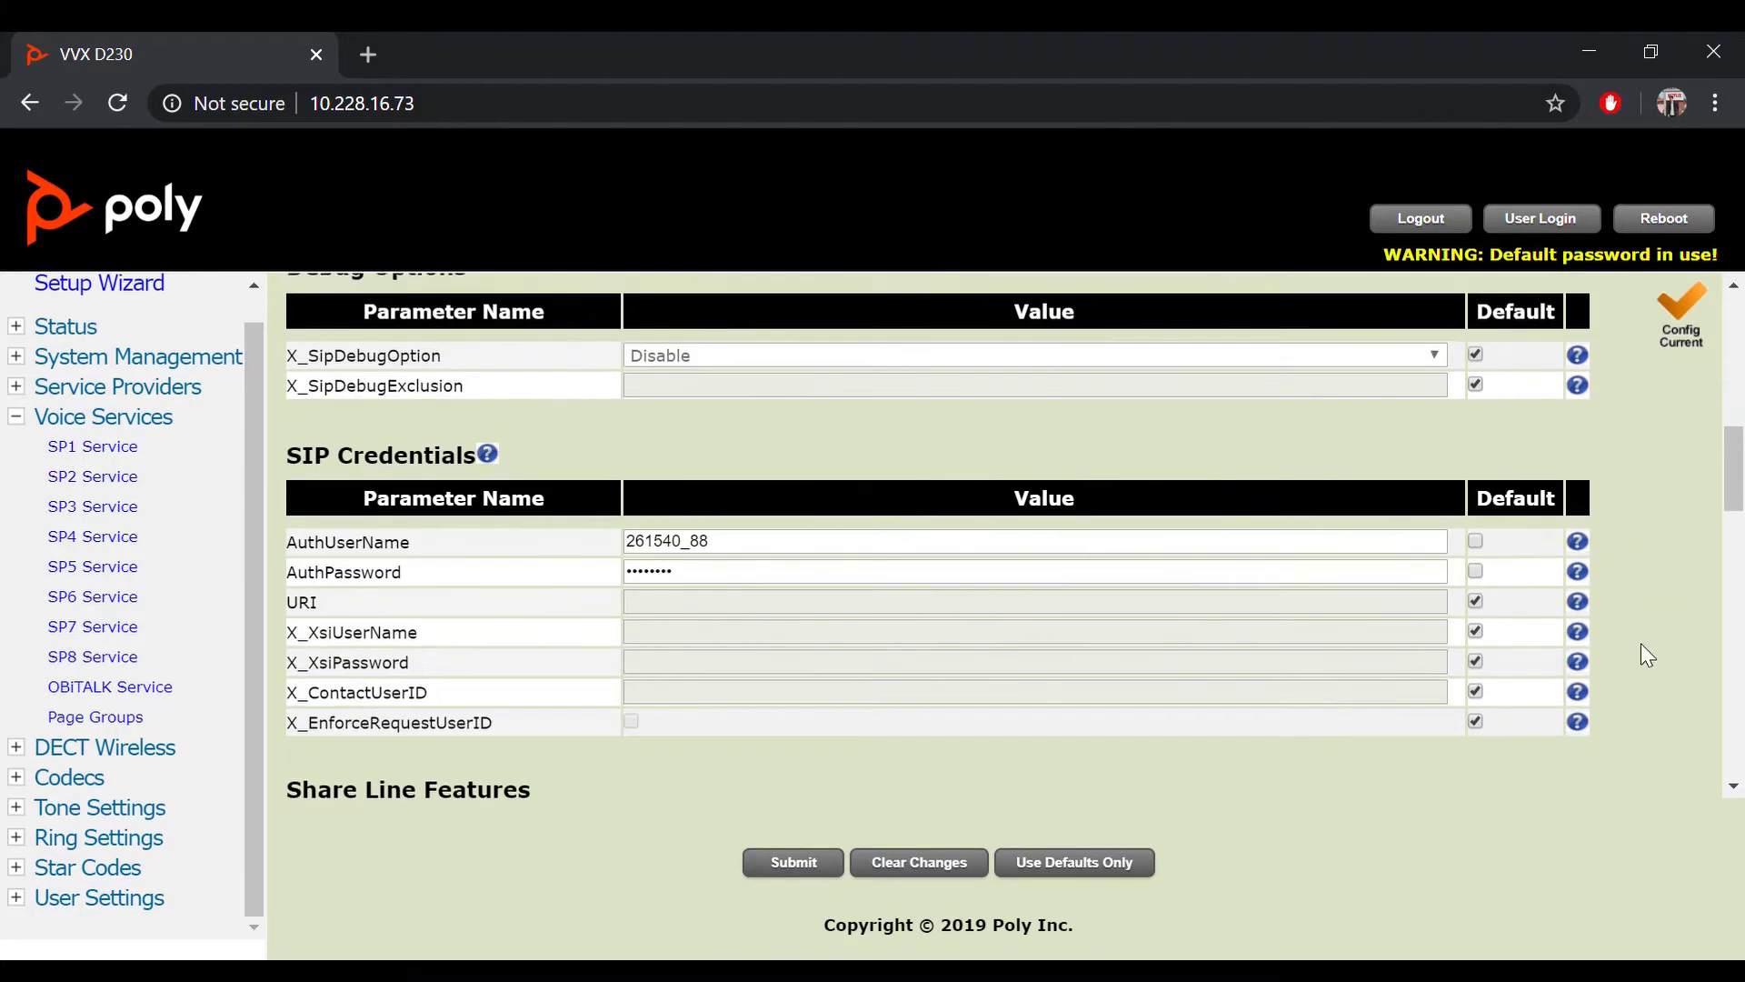
scroll(1639, 647, "down", 6)
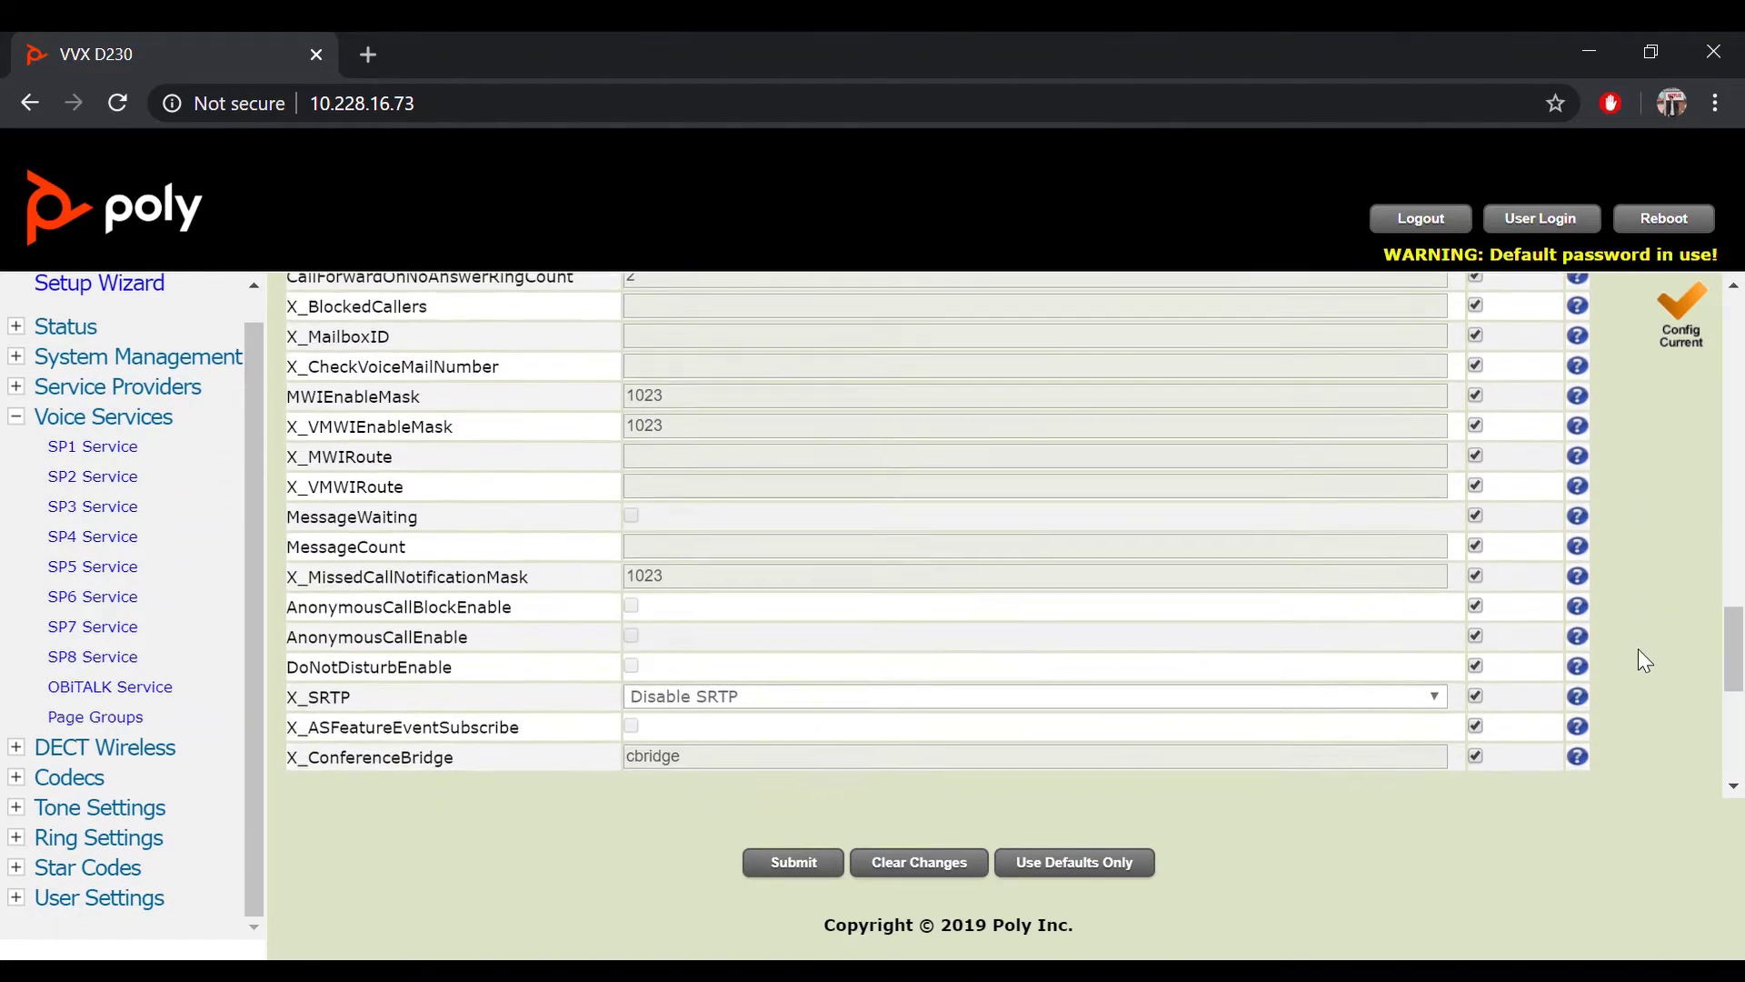
scroll(1638, 647, "up", 1)
scroll(1638, 647, "up", 1)
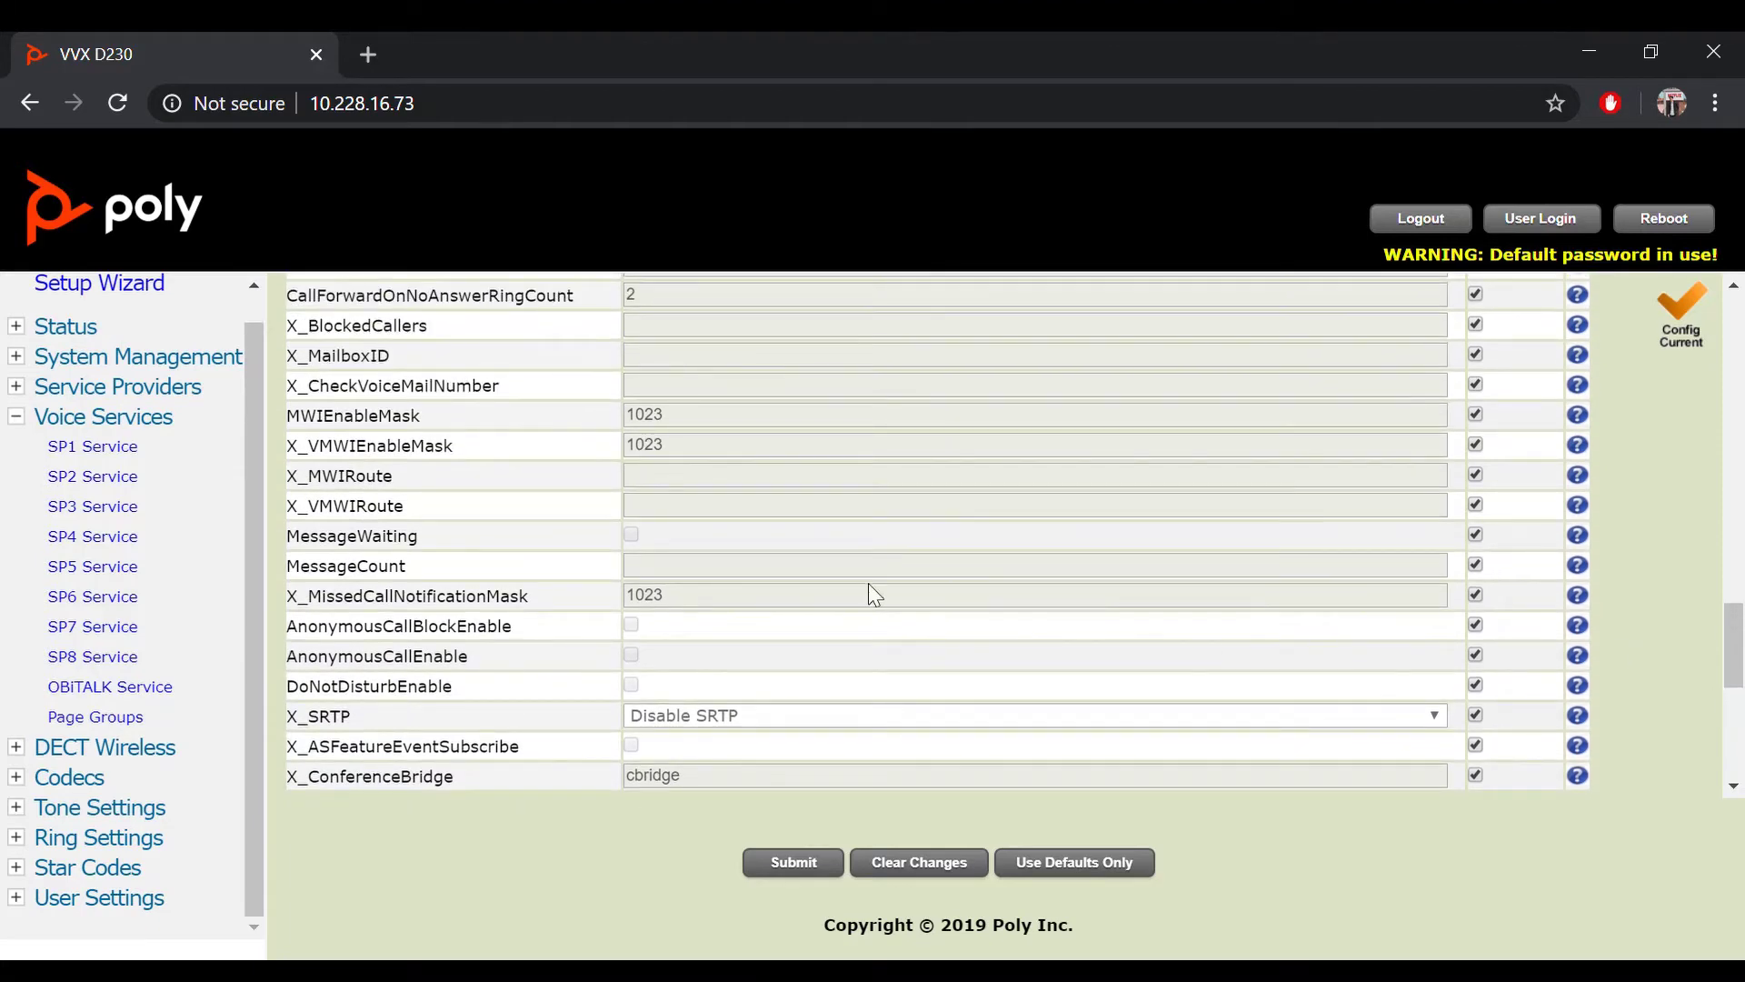
- Uncheck Default for both MWIEnableMask and X_MissedCallNotificationMask so their 1023 values become editable
double_click(377, 427)
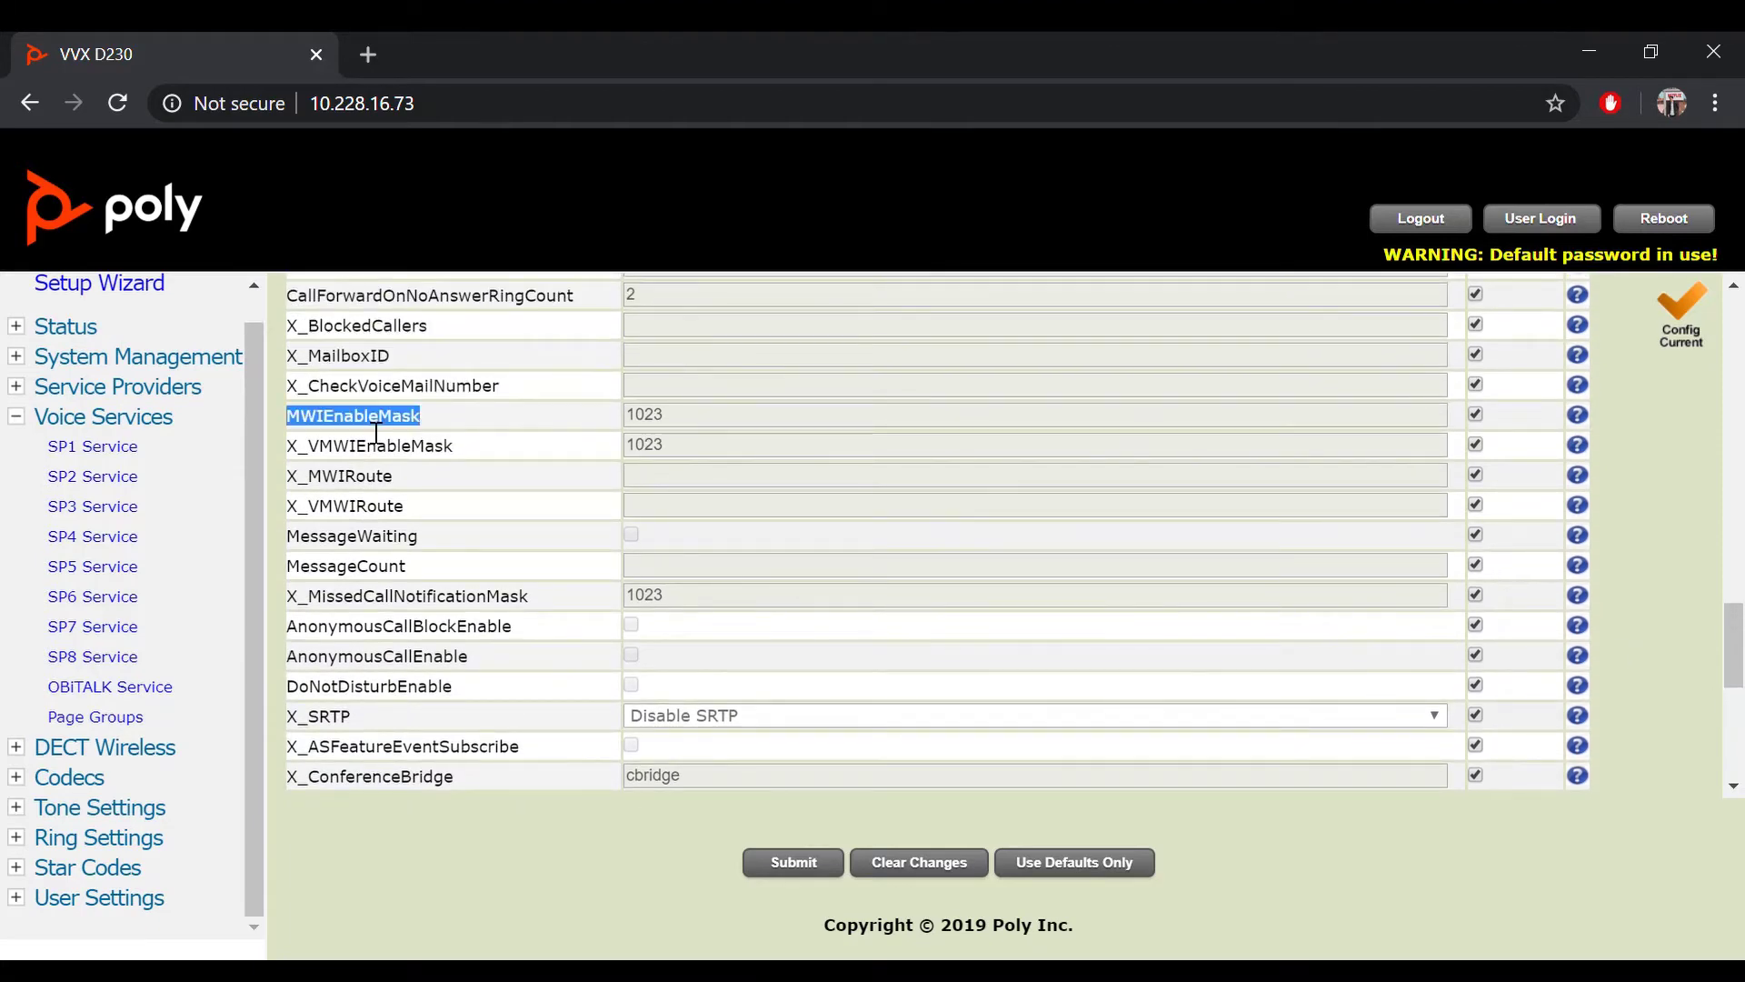
double_click(406, 600)
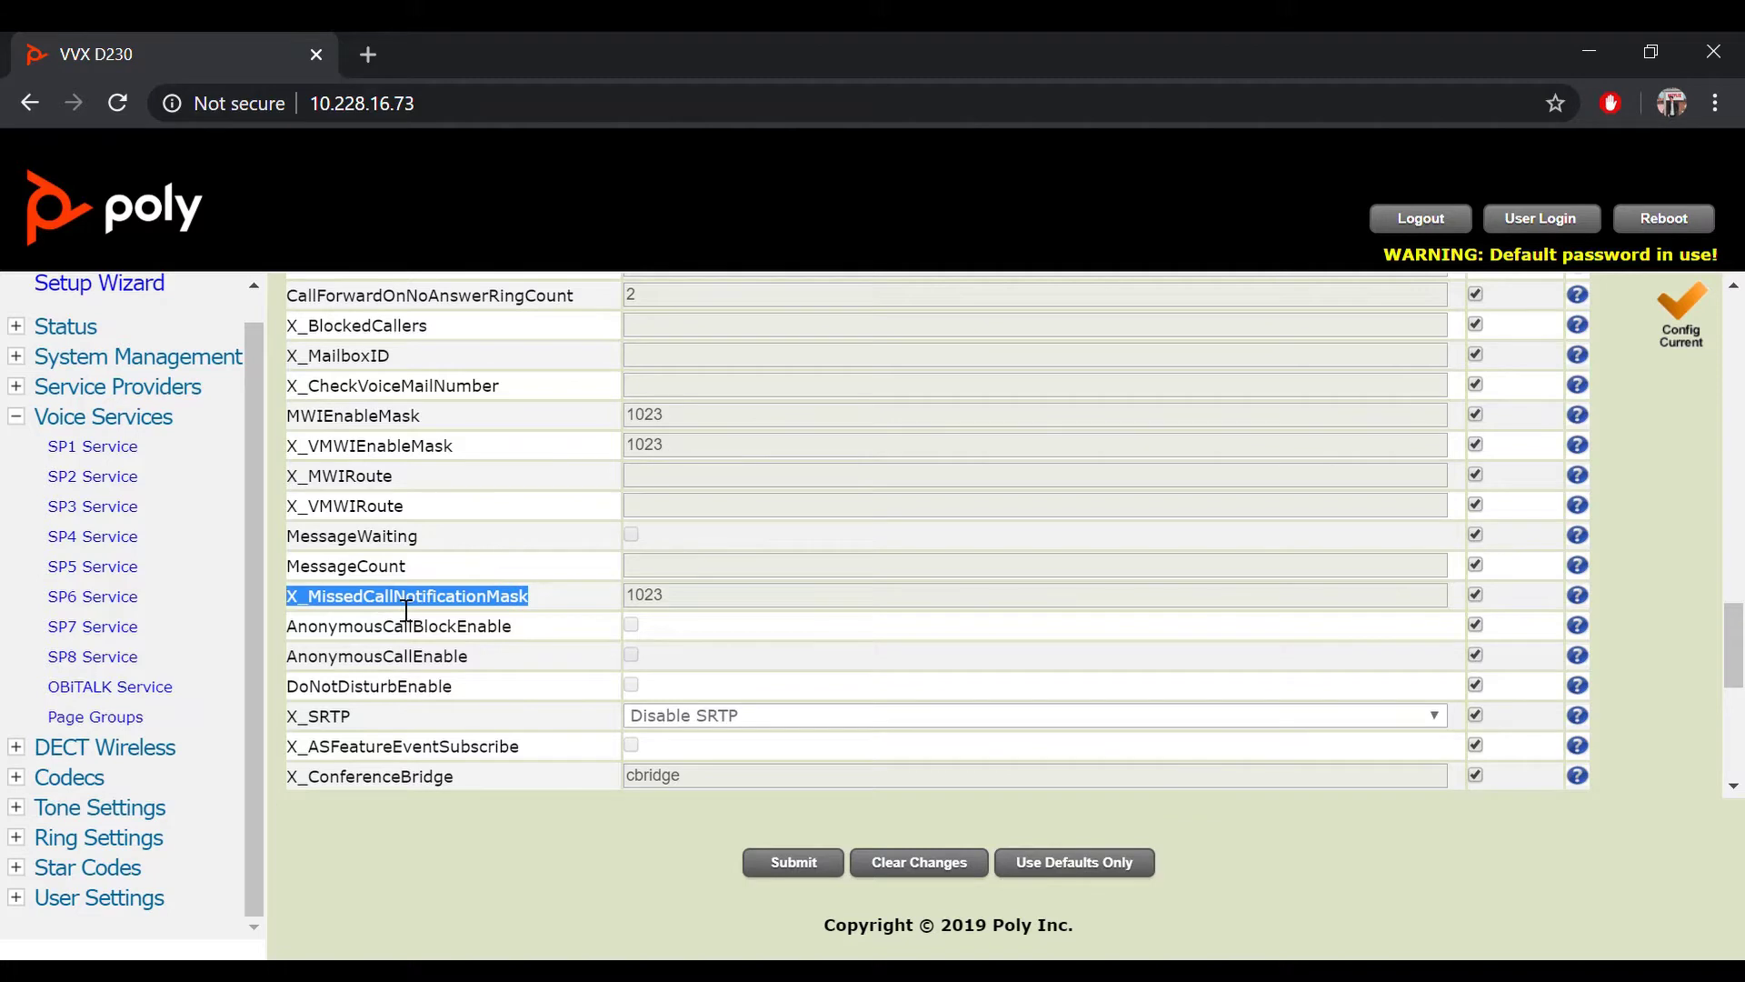
left_click(1477, 417)
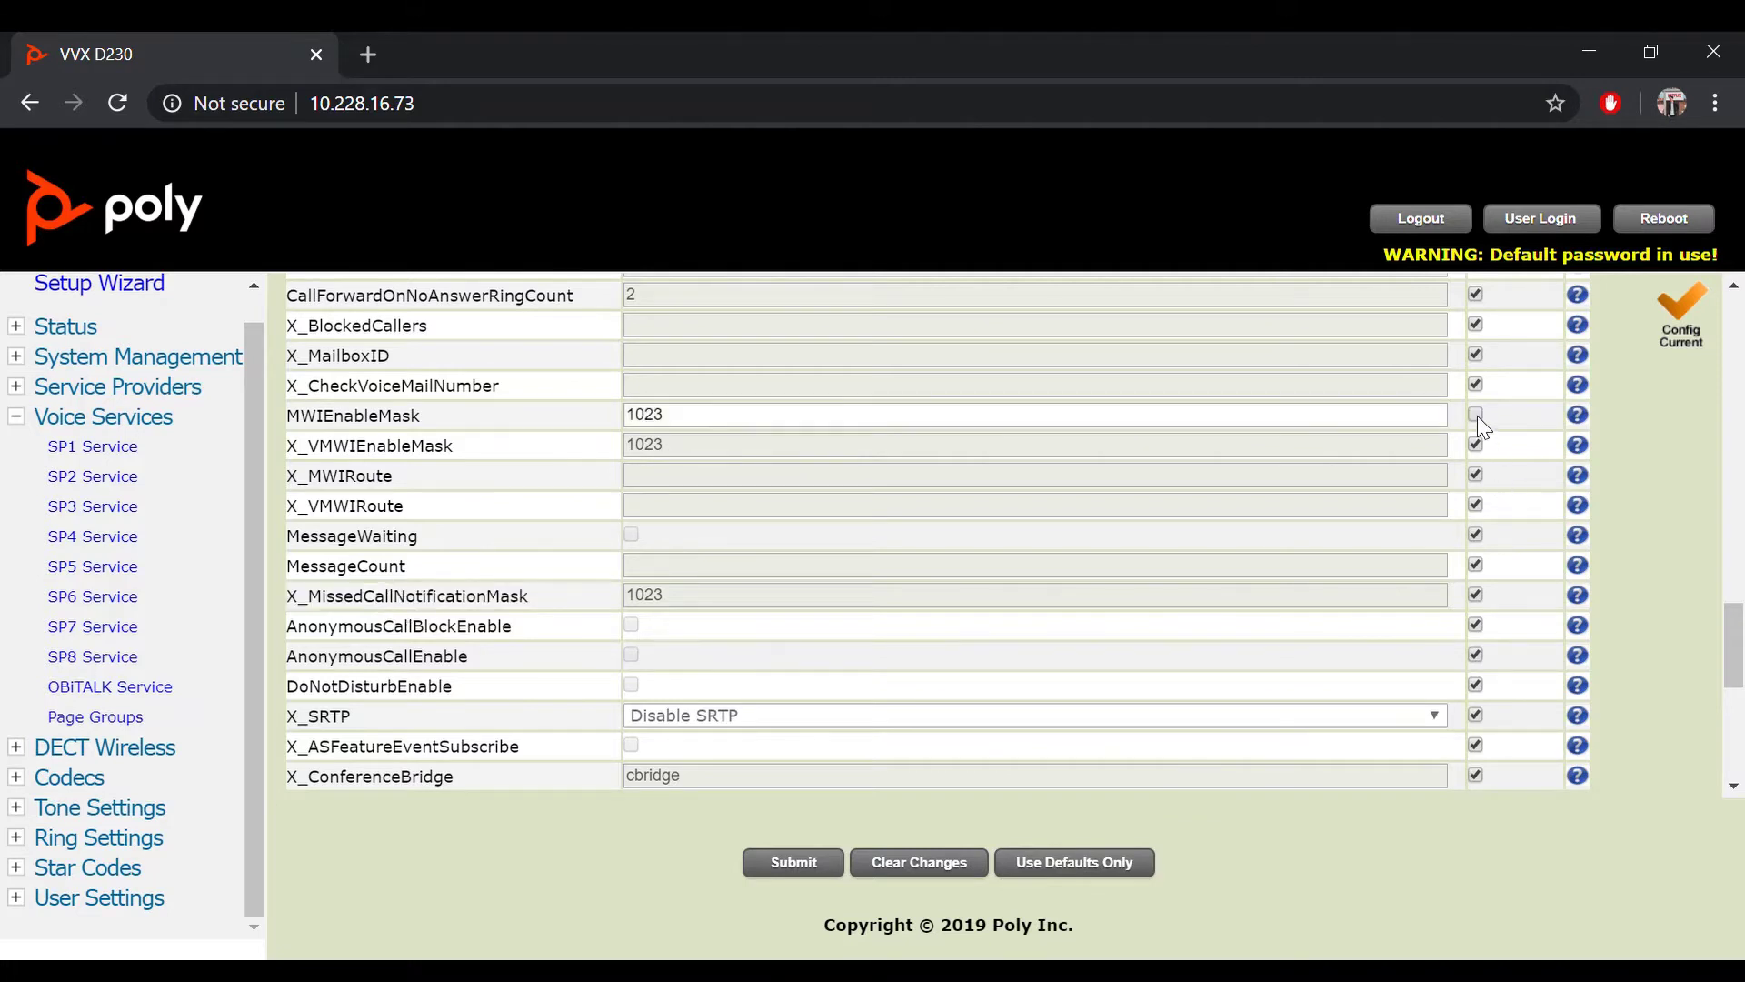
left_click(1476, 597)
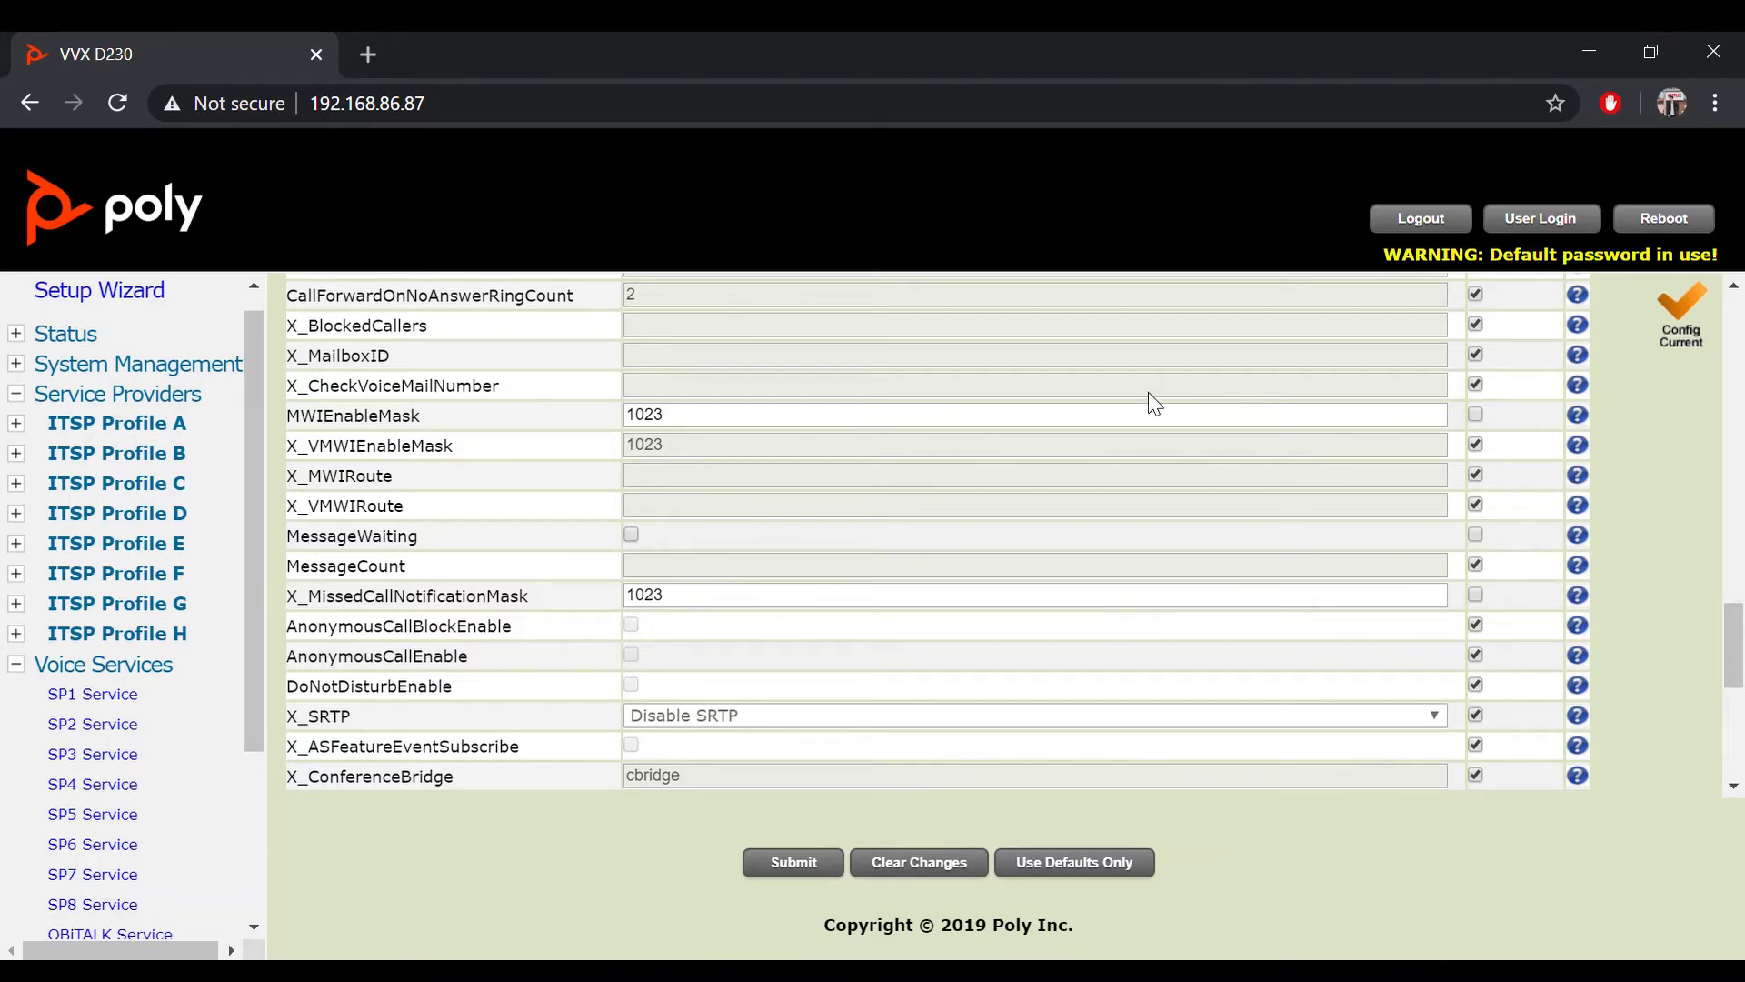
- Replace 1023 with 0 in both MWIEnableMask and X_MissedCallNotificationMask
left_click(1070, 438)
key("BackSpace")
key("BackSpace")
key("BackSpace")
key("BackSpace")
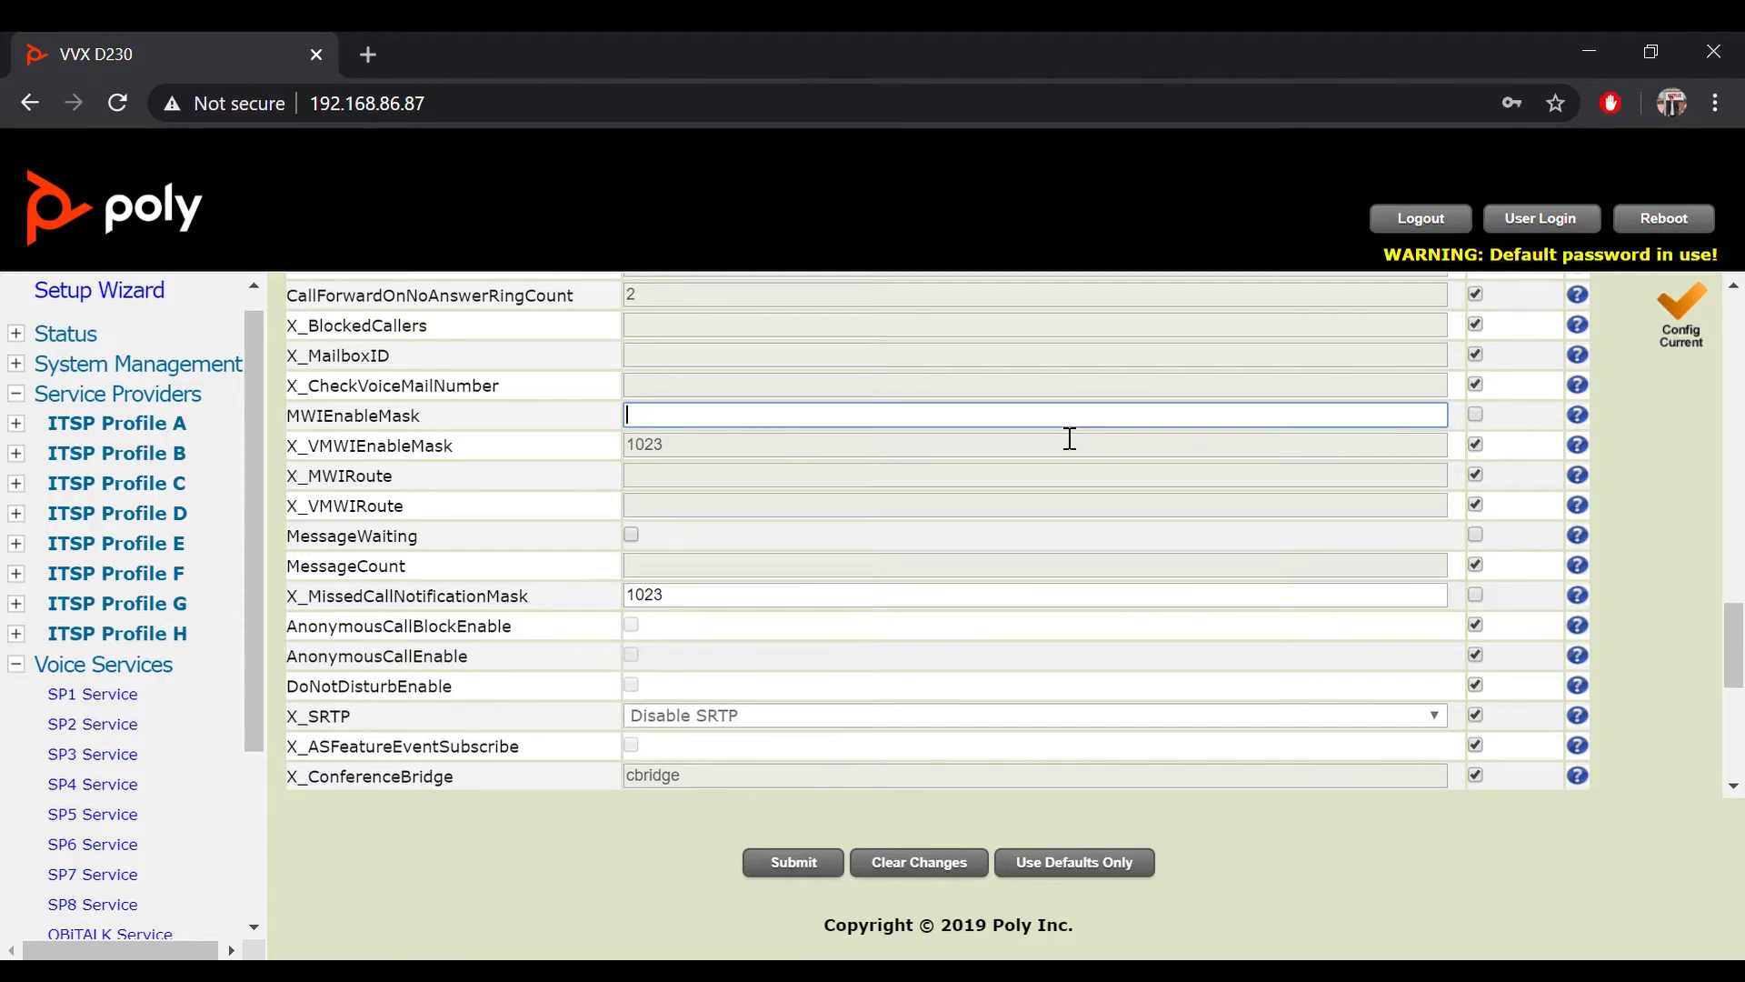
type("0")
left_click(993, 602)
key("BackSpace")
key("BackSpace")
key("BackSpace")
key("BackSpace")
type("0")
left_click(941, 814)
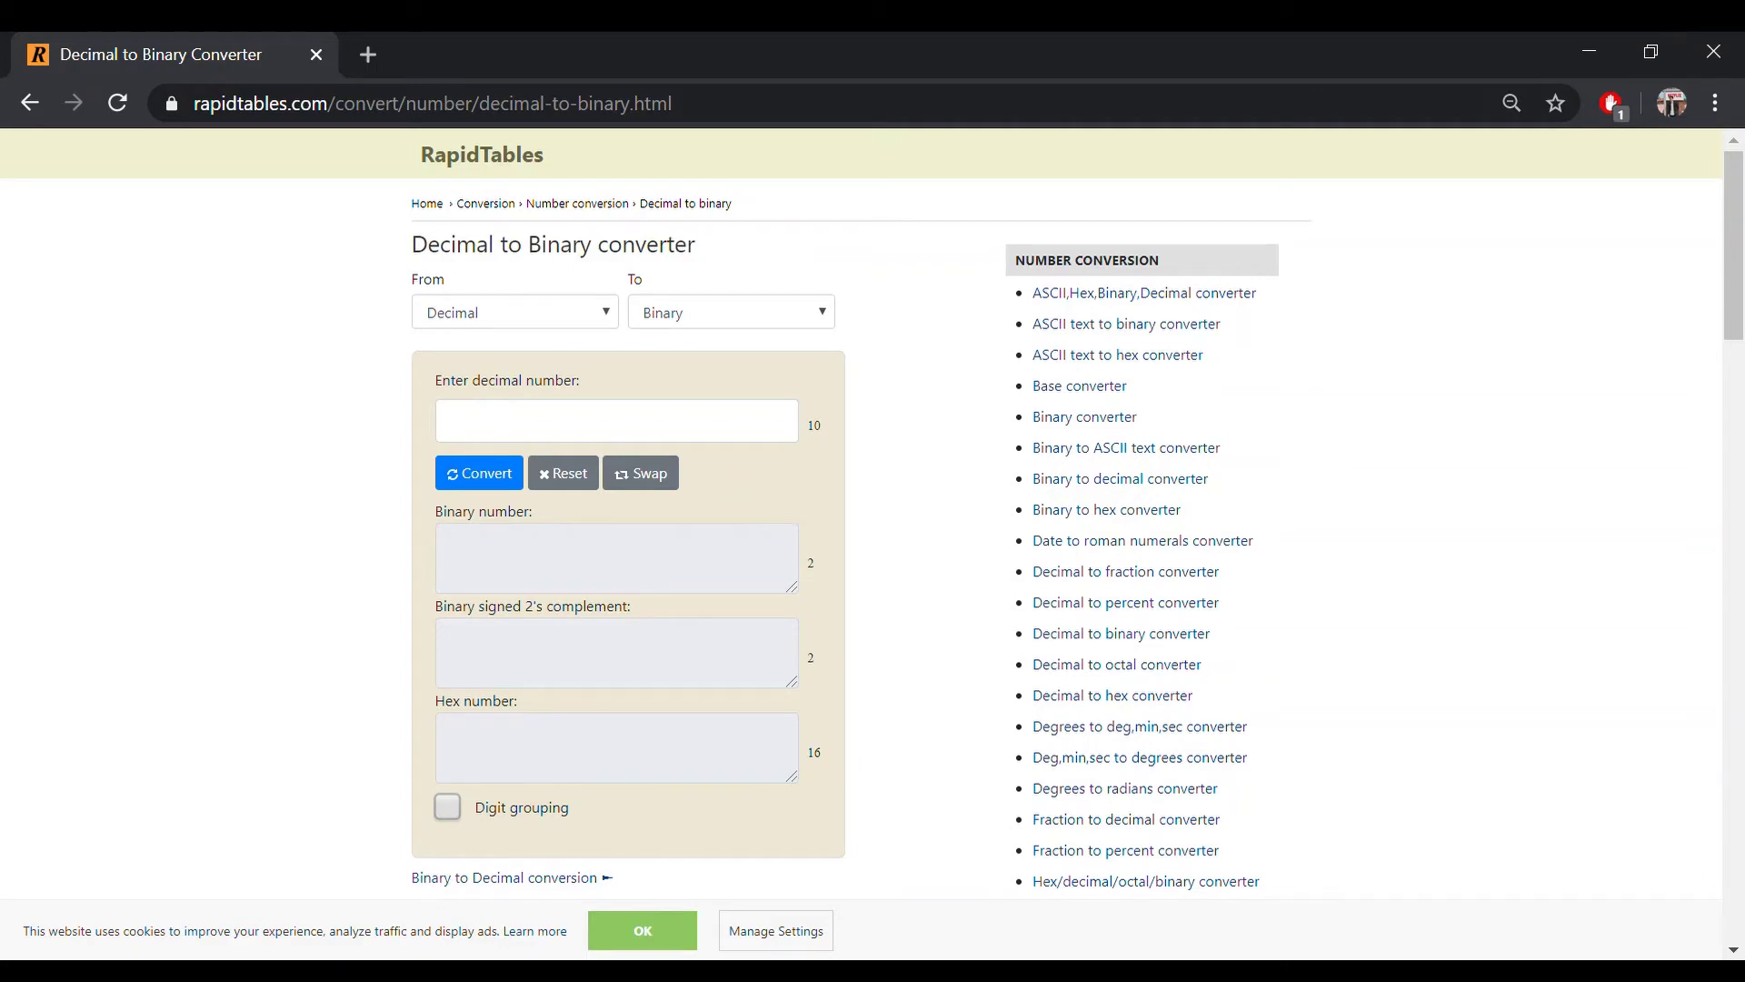
left_click(778, 439)
type("1023")
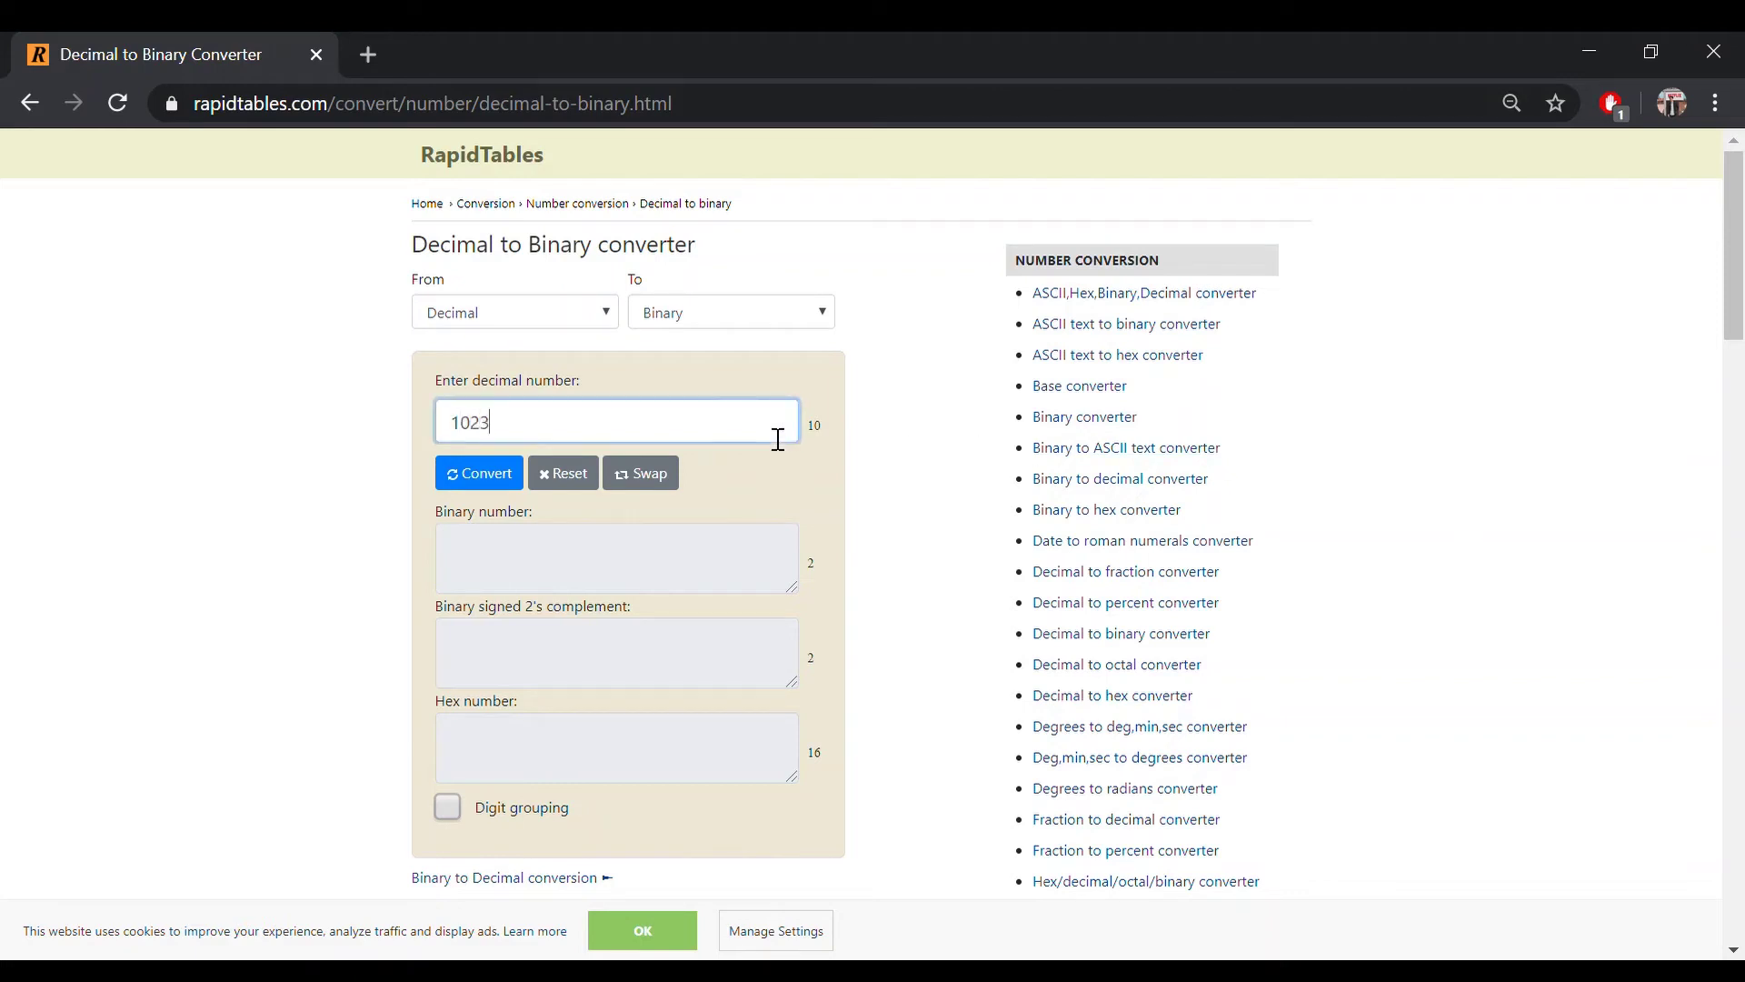
left_click(500, 473)
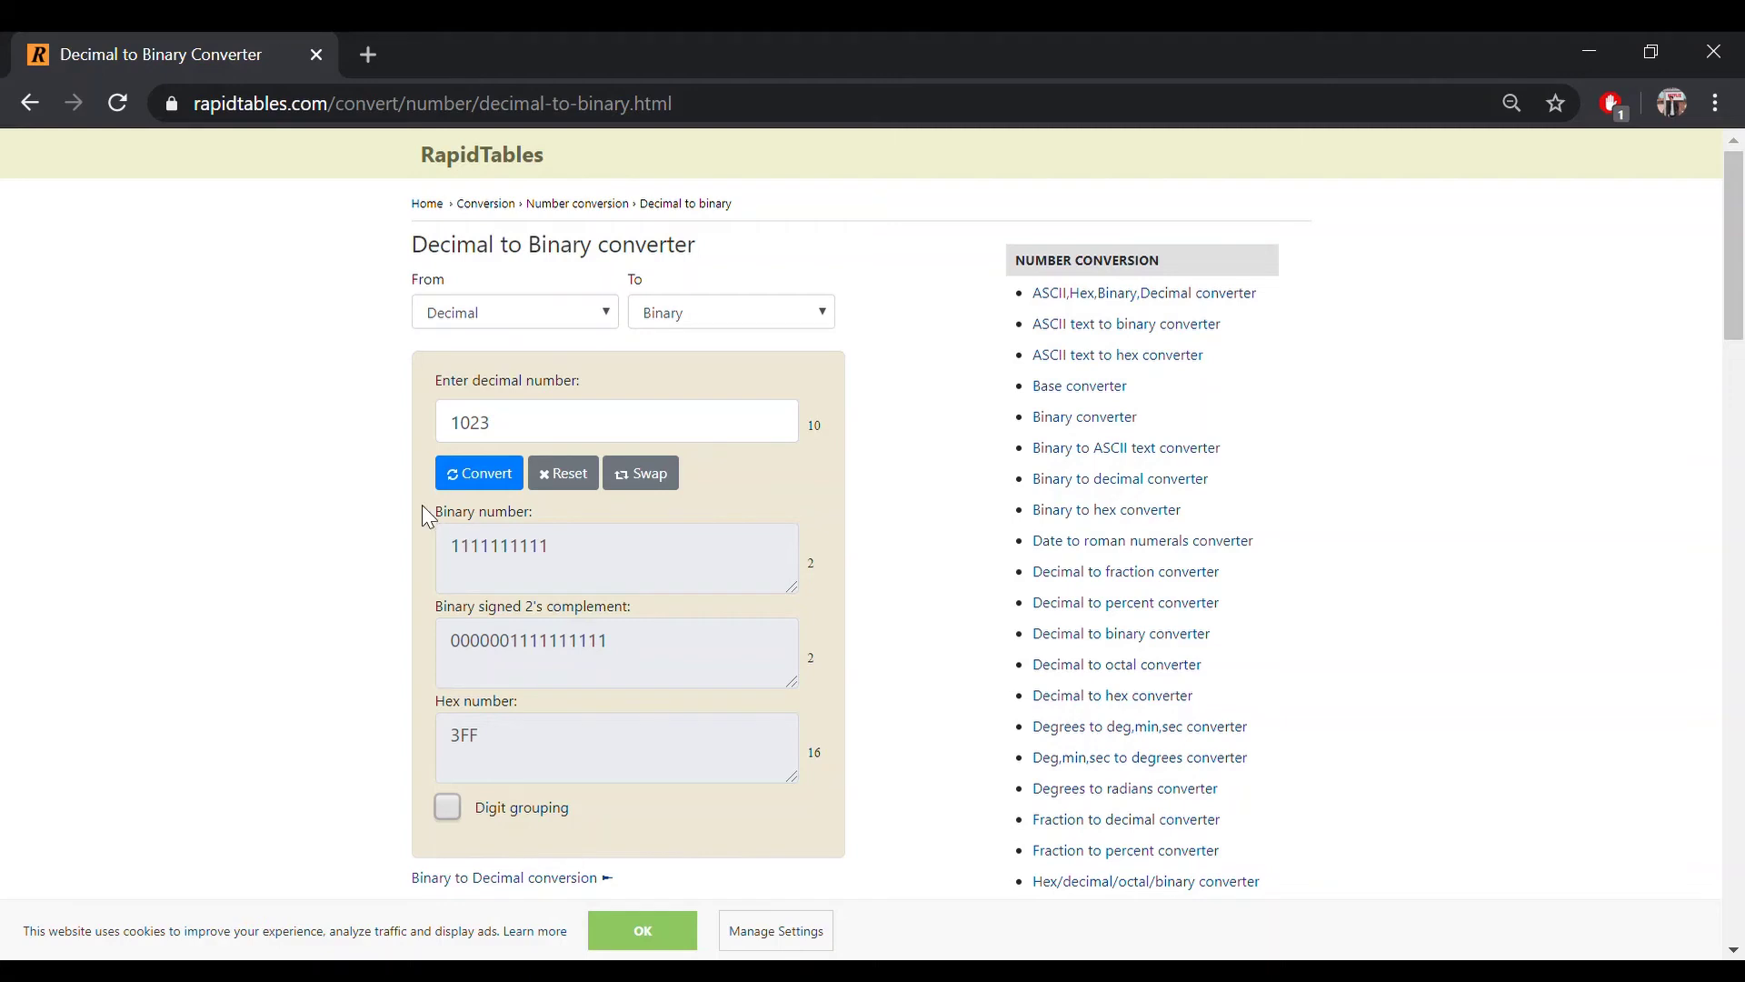
left_click_drag(463, 550, 470, 554)
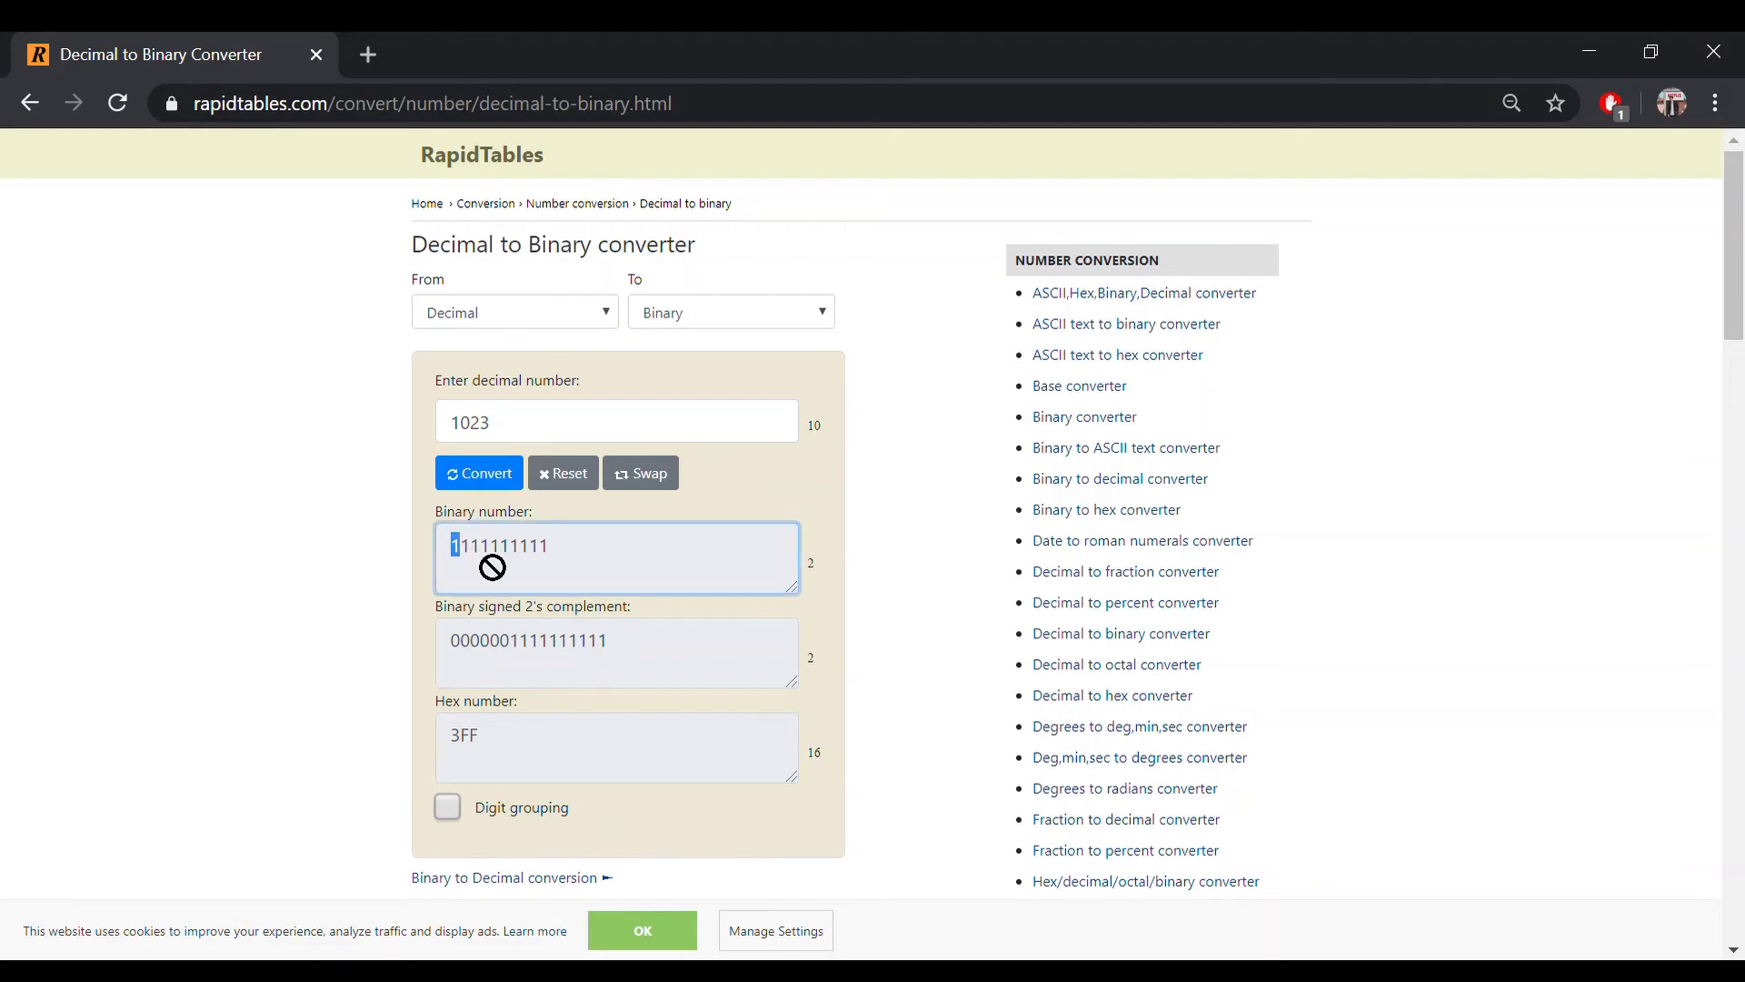
double_click(480, 561)
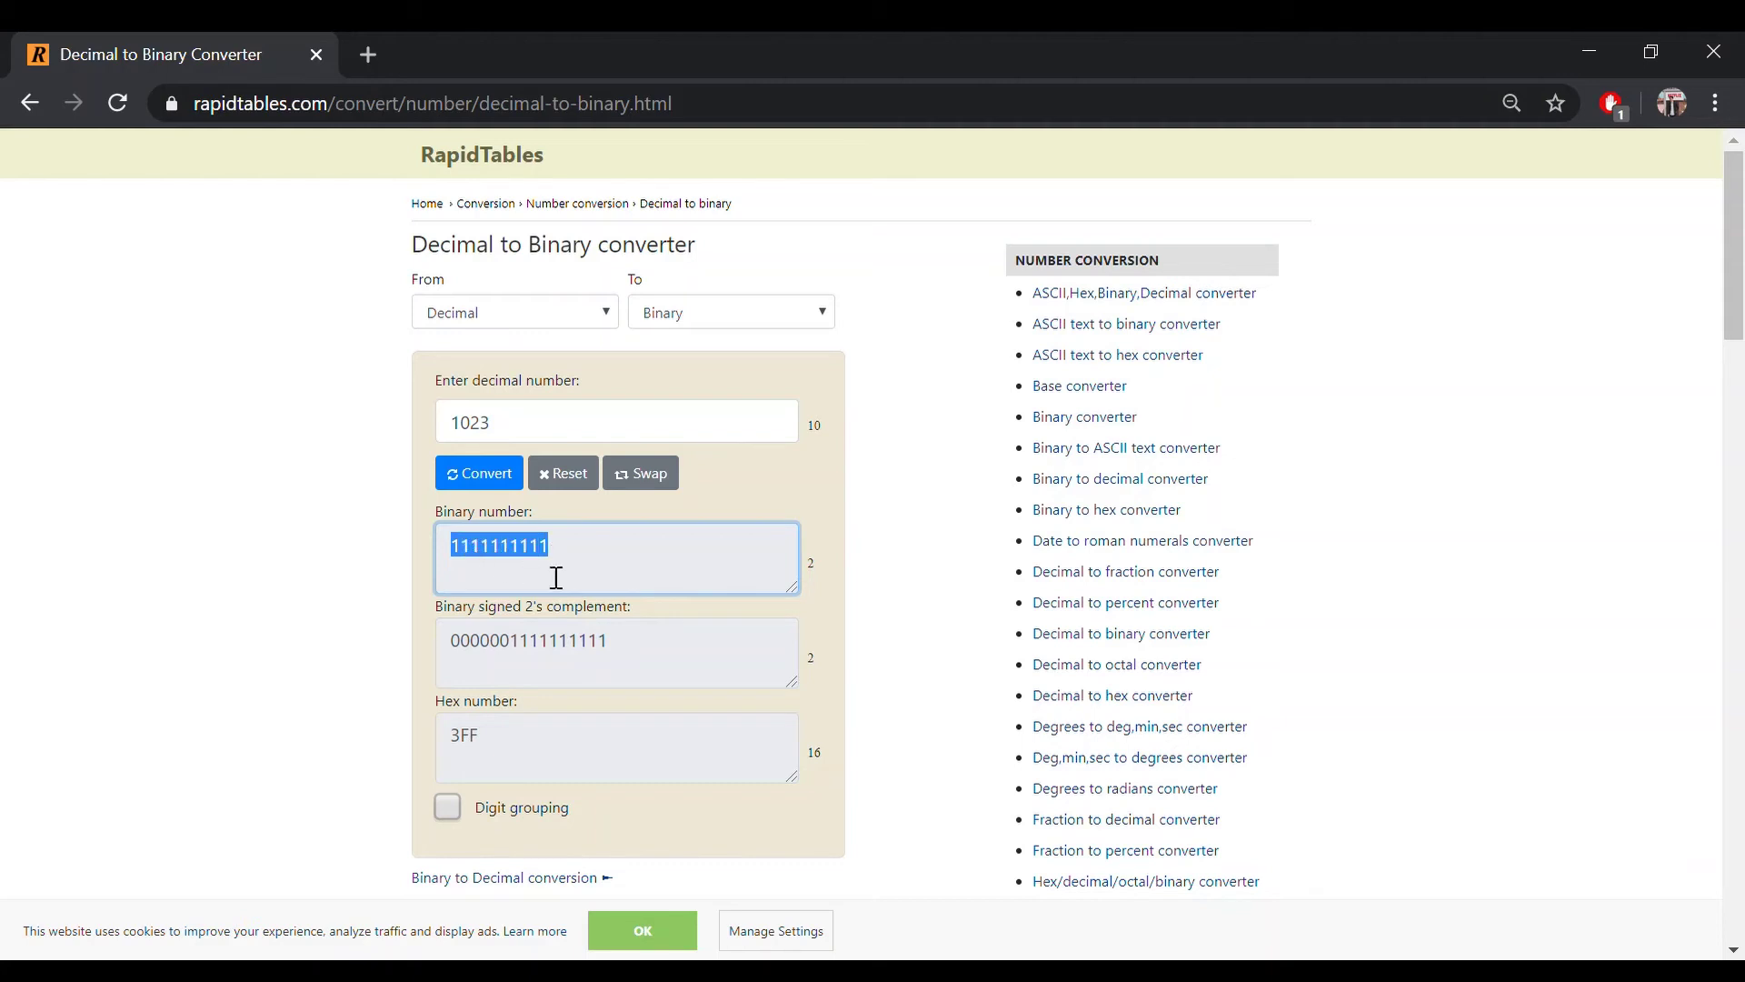
left_click(315, 539)
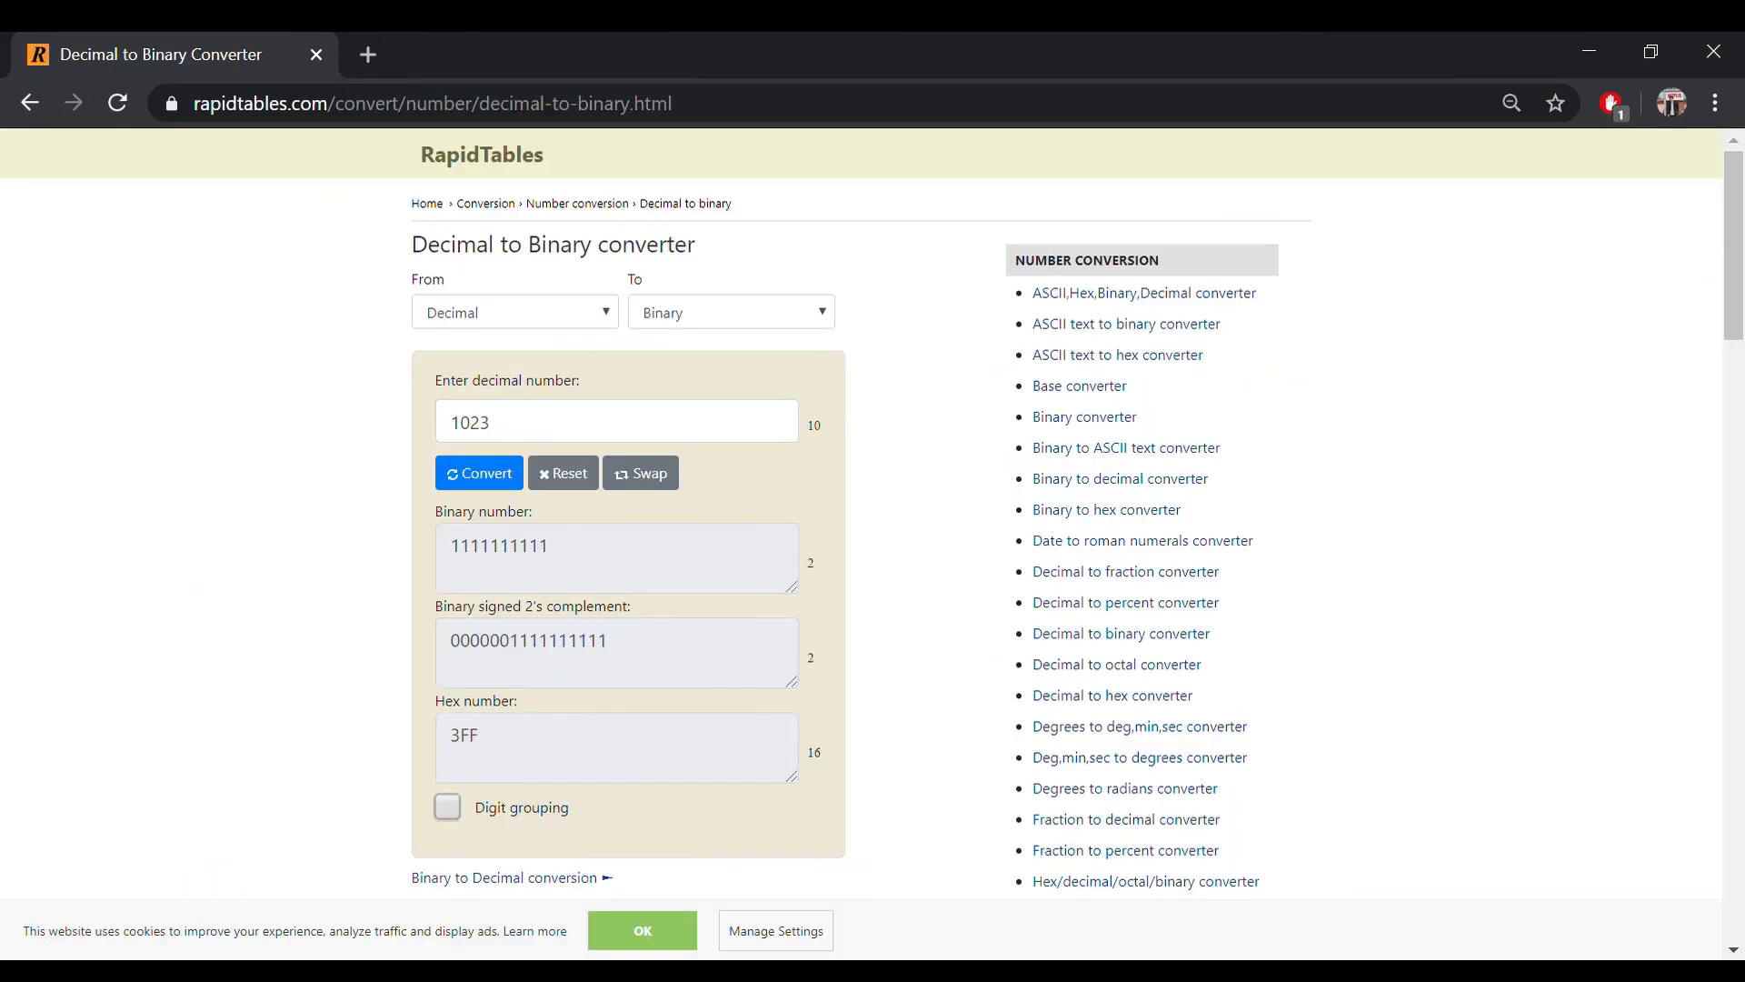
left_click(532, 427)
key("BackSpace")
key("BackSpace")
type("20")
left_click(490, 474)
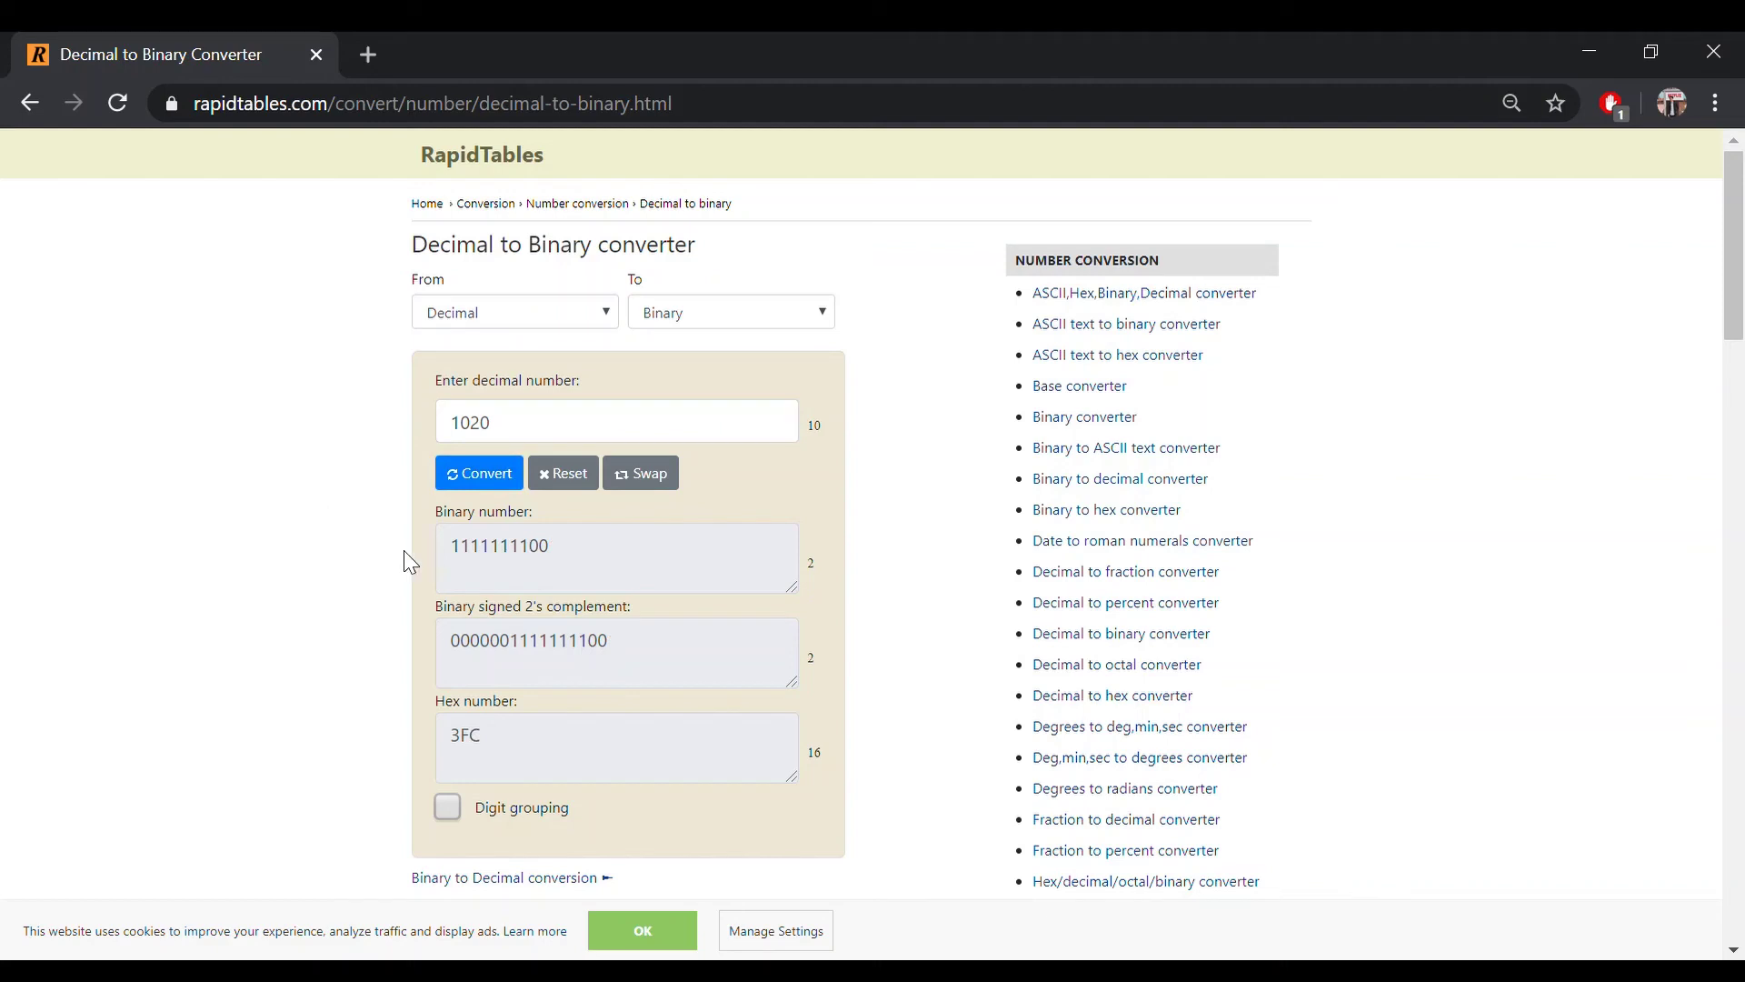